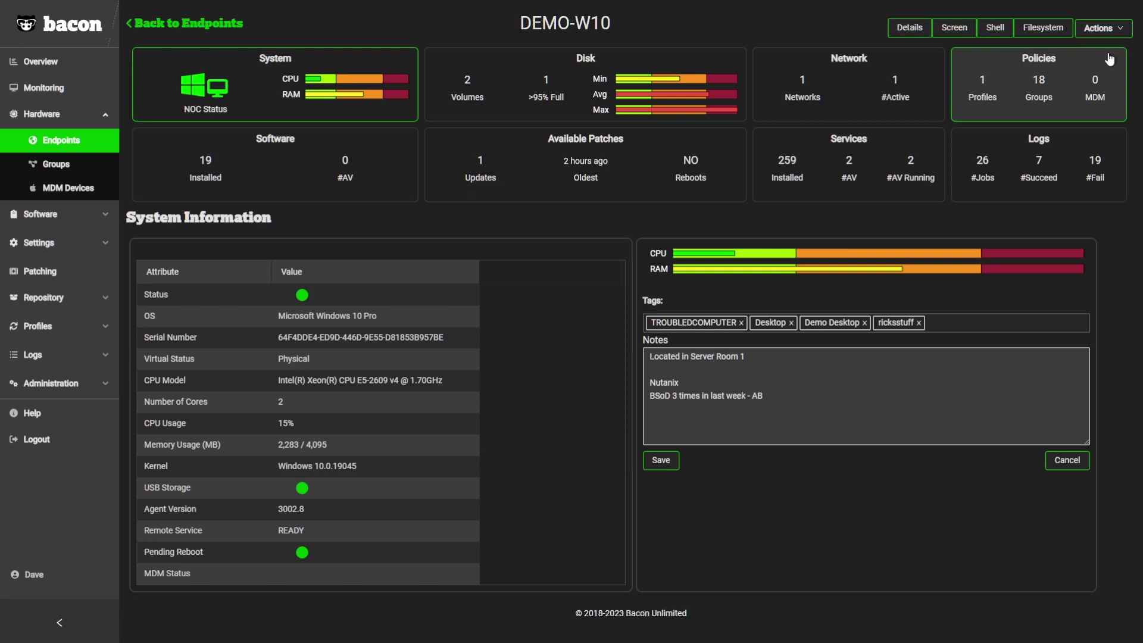
Step: Connect to DEMO-W10's remote Windows desktop from its Screen view
click(1107, 35)
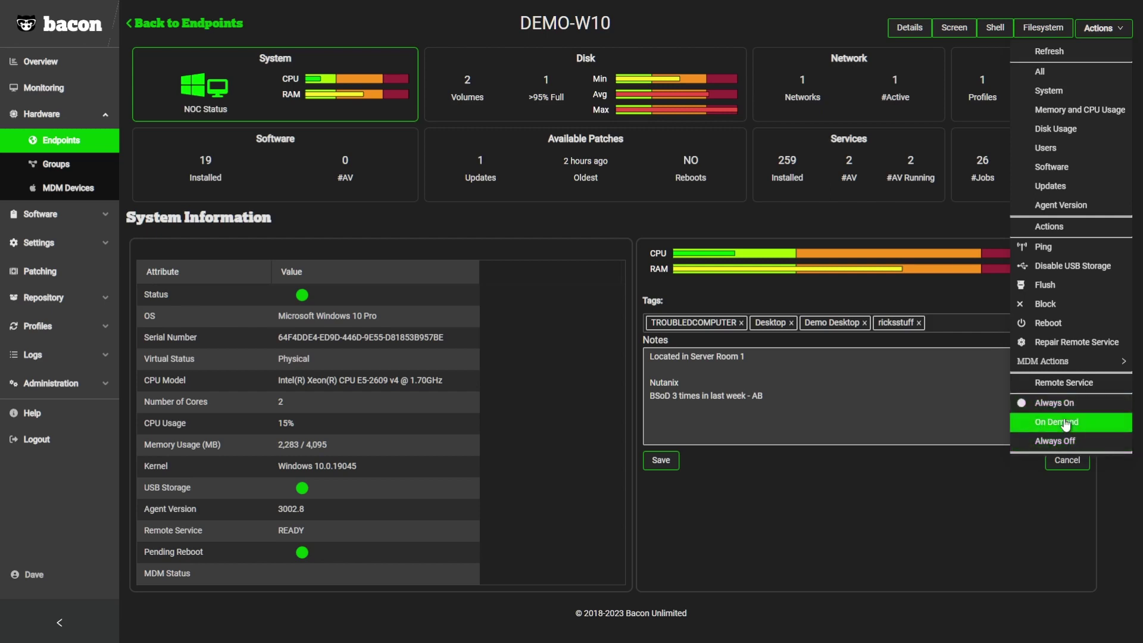
click(859, 16)
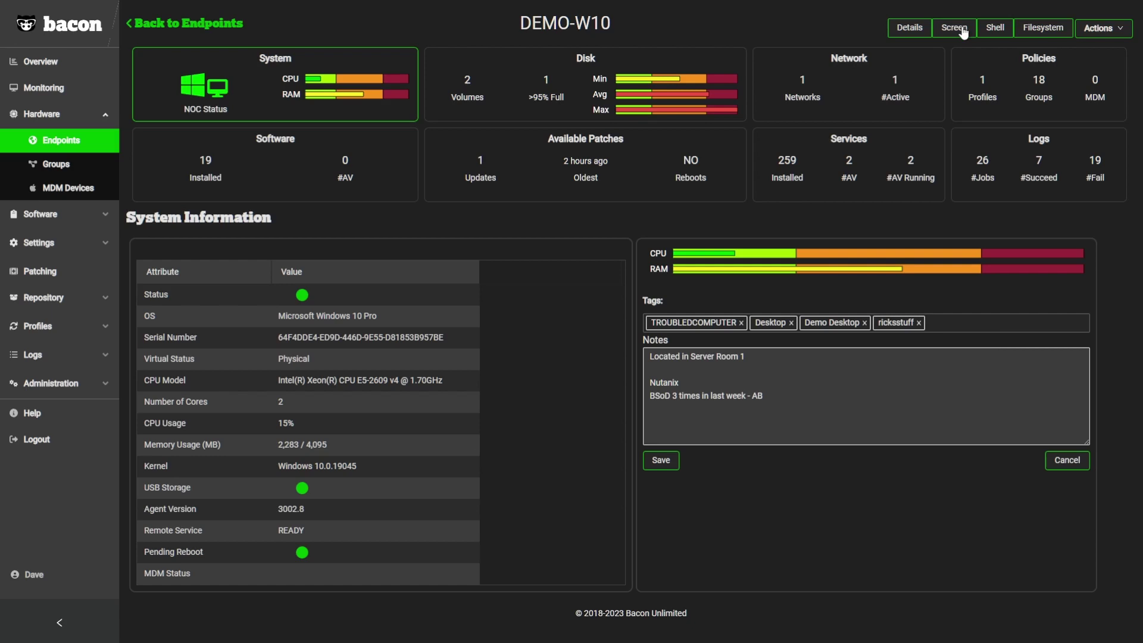
click(963, 33)
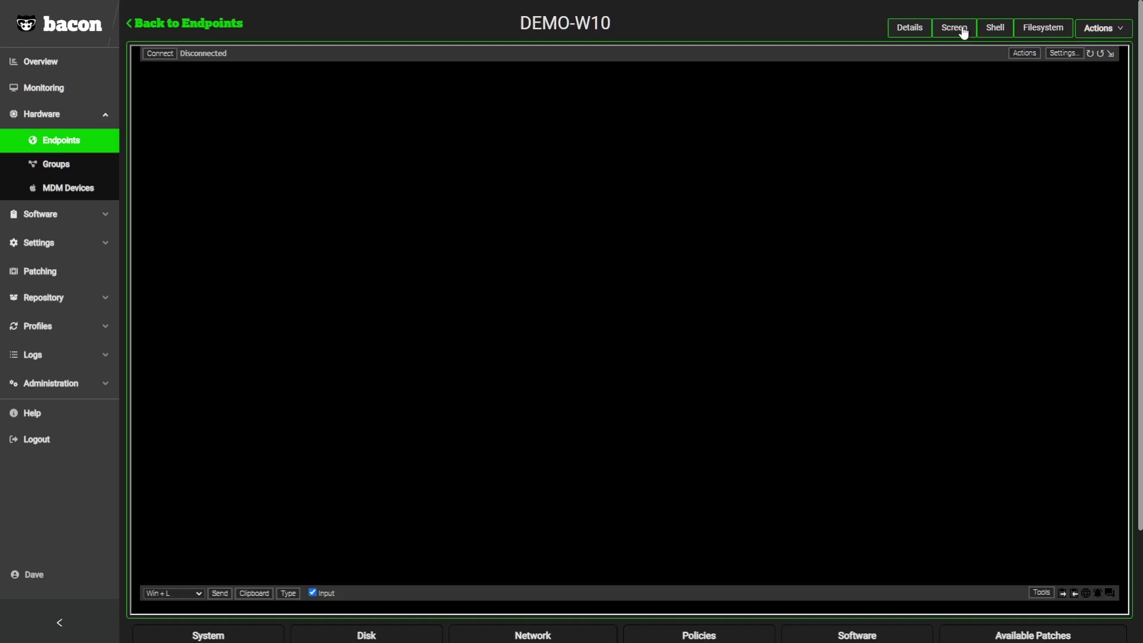
click(160, 54)
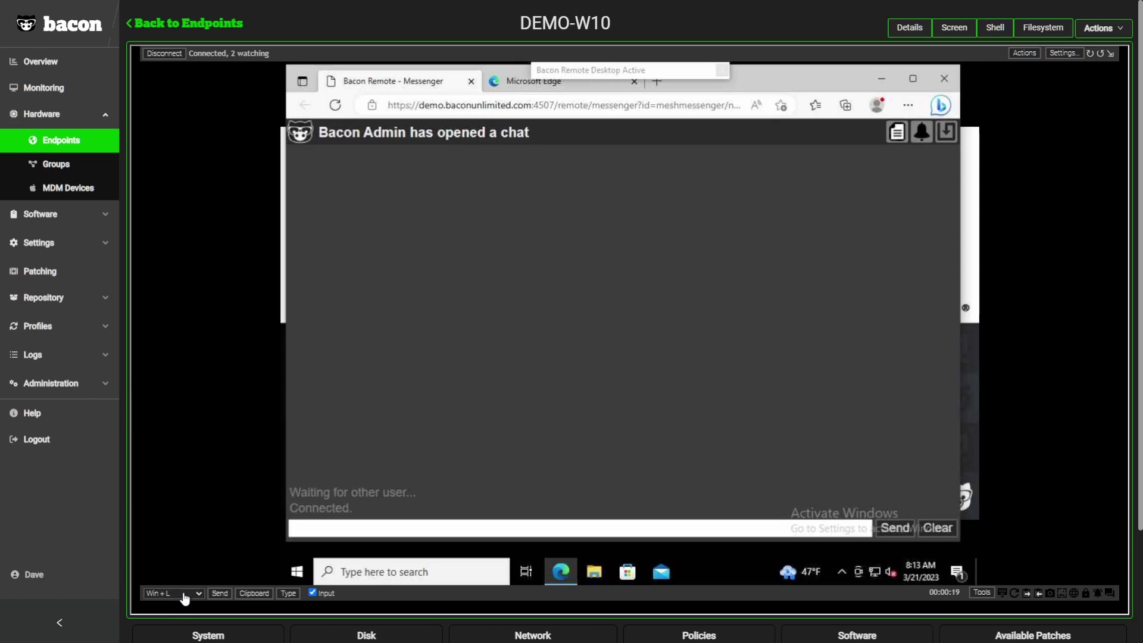
scroll(184, 598, up, 1)
scroll(185, 598, up, 1)
Step: Try the remote Clipboard and Type text dialogs, closing both without sending anything
click(264, 598)
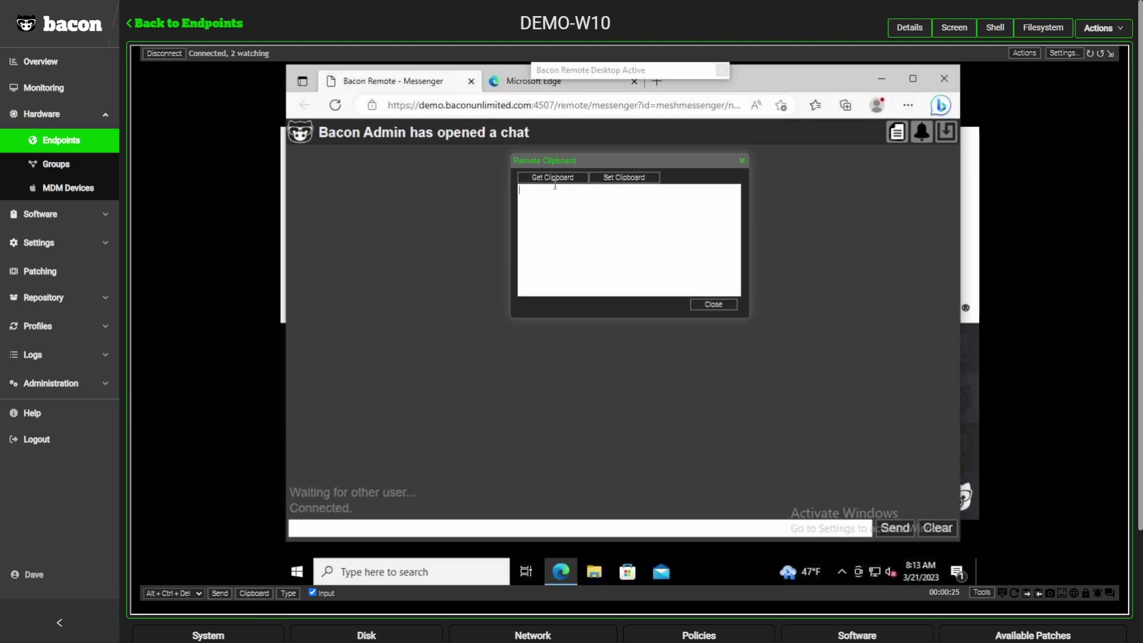
click(715, 305)
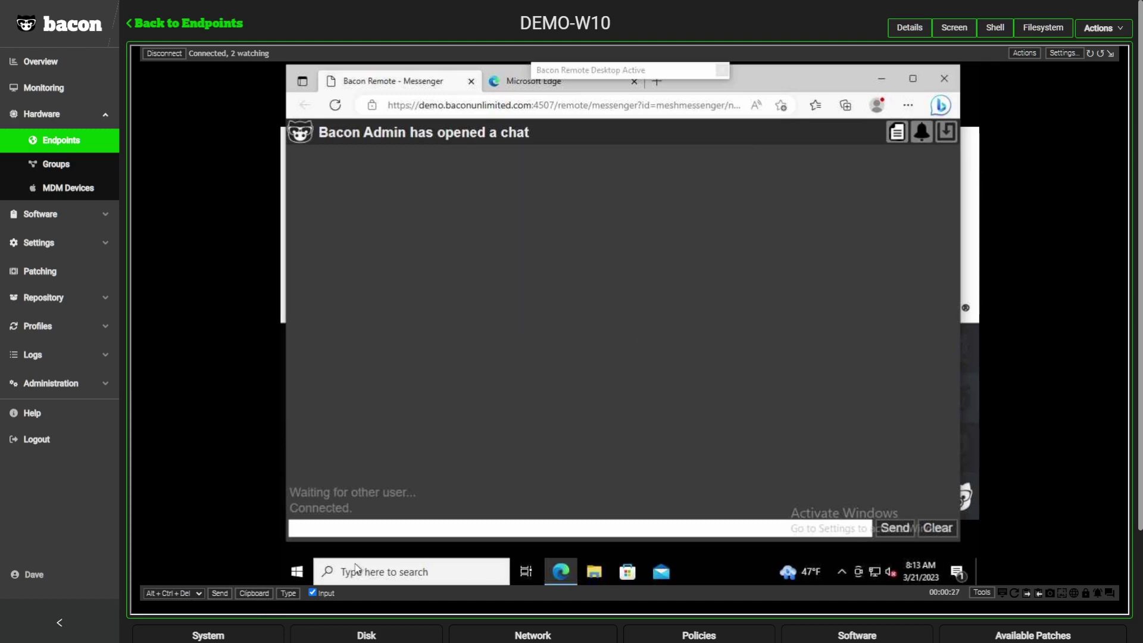
click(287, 594)
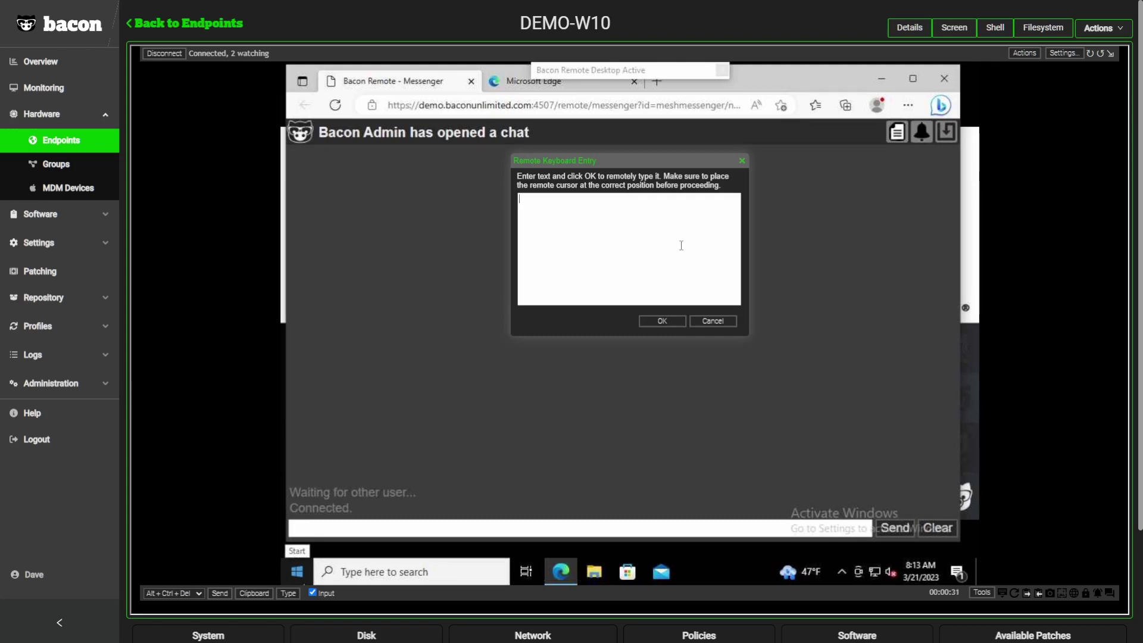
click(714, 322)
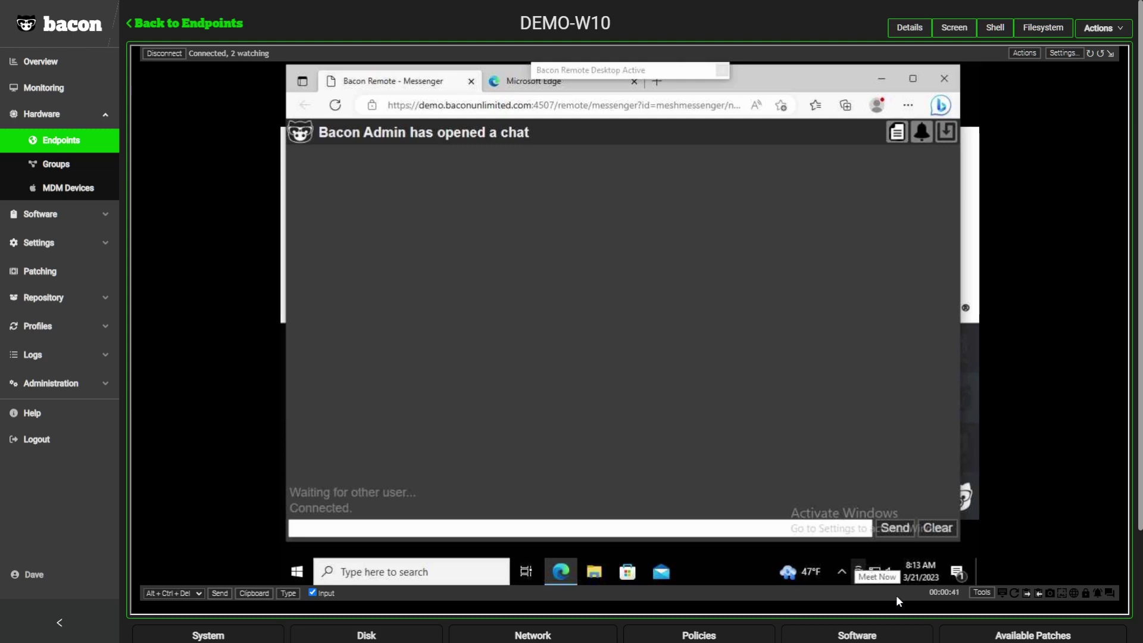
click(985, 592)
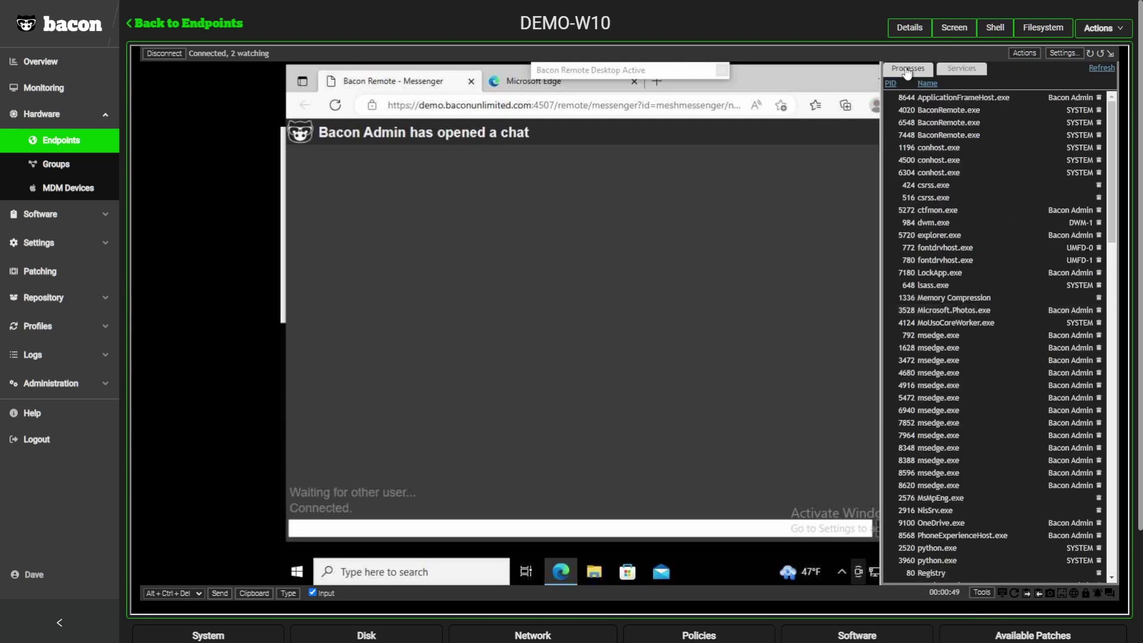
click(969, 71)
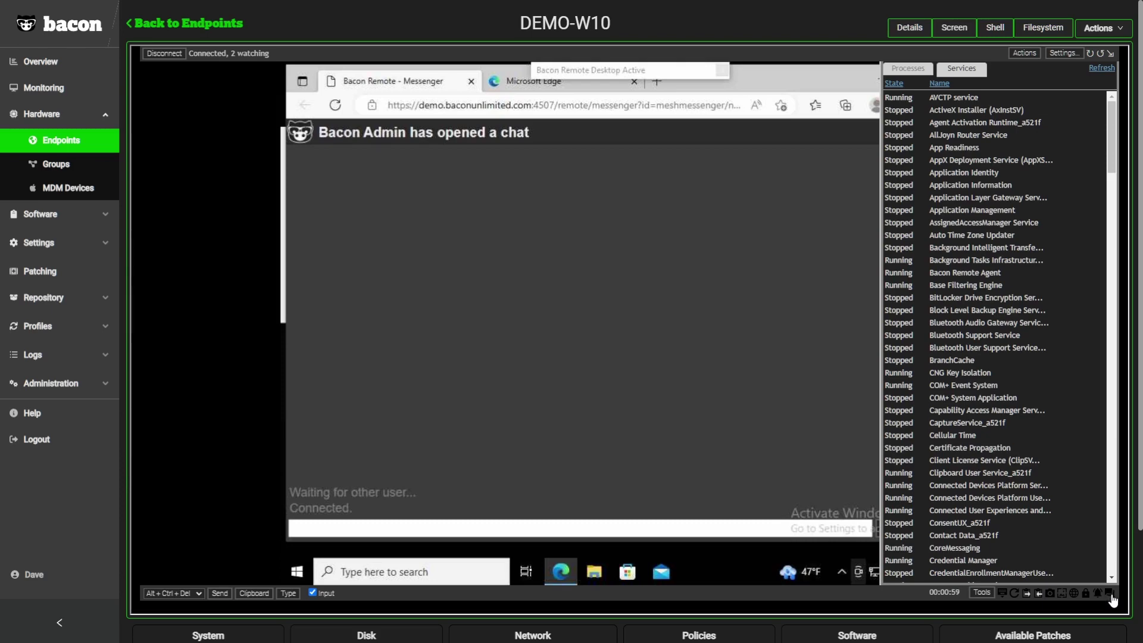
click(981, 593)
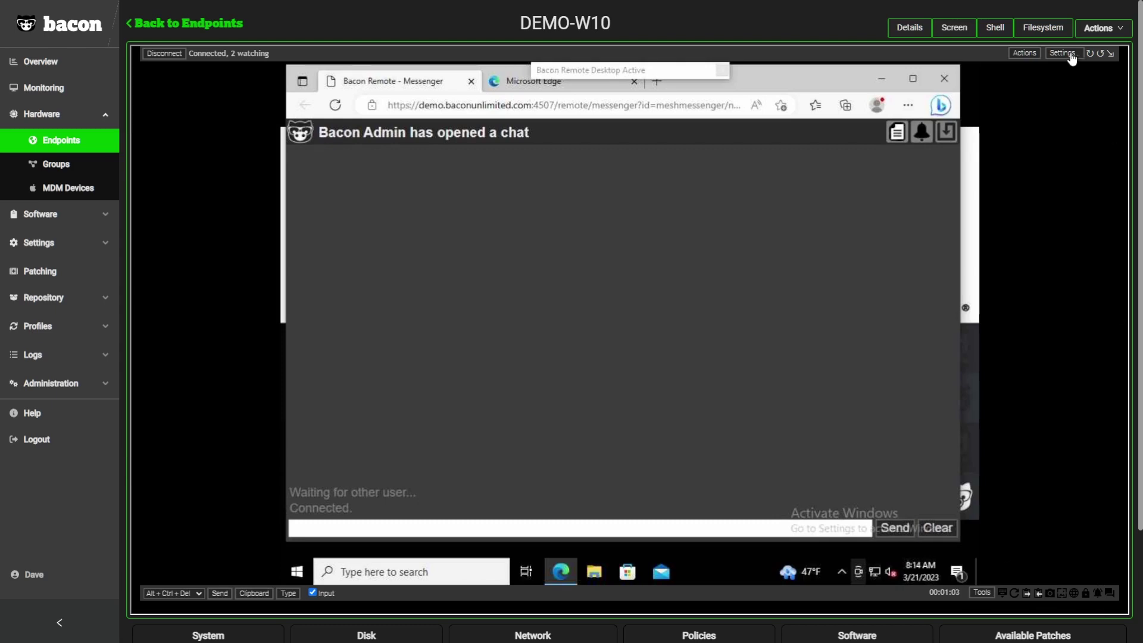
click(1091, 53)
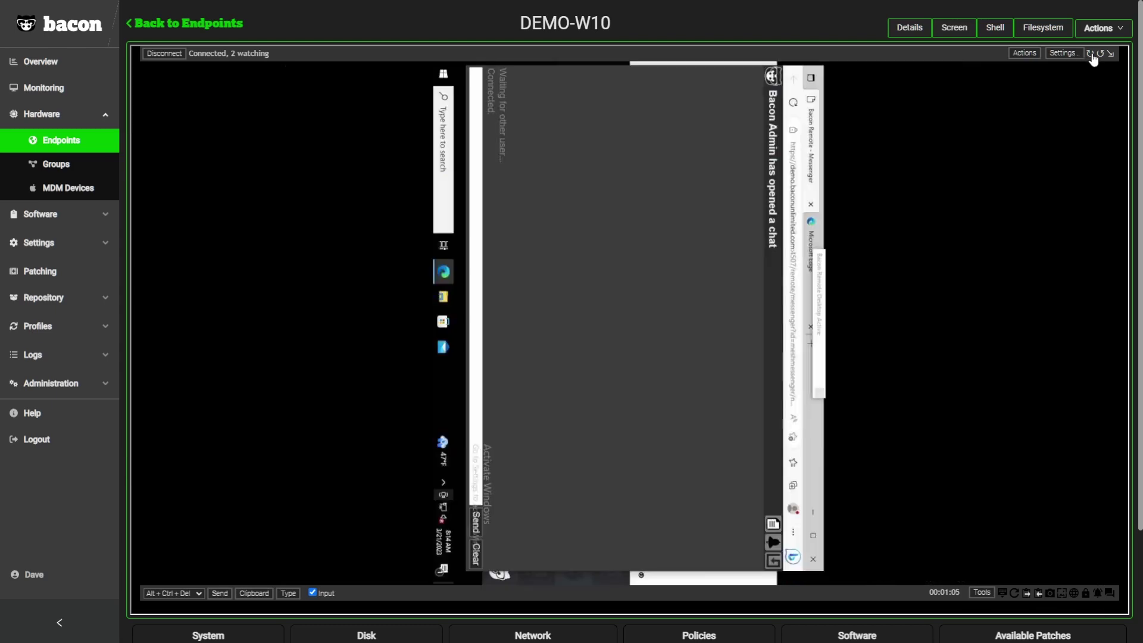
click(1092, 54)
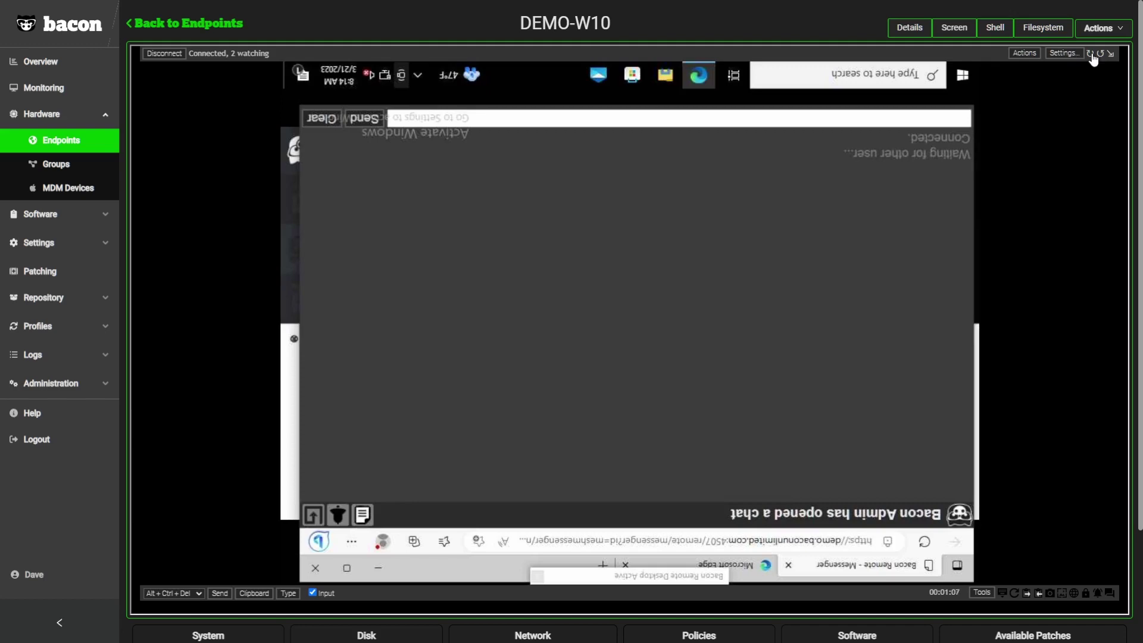
click(1092, 55)
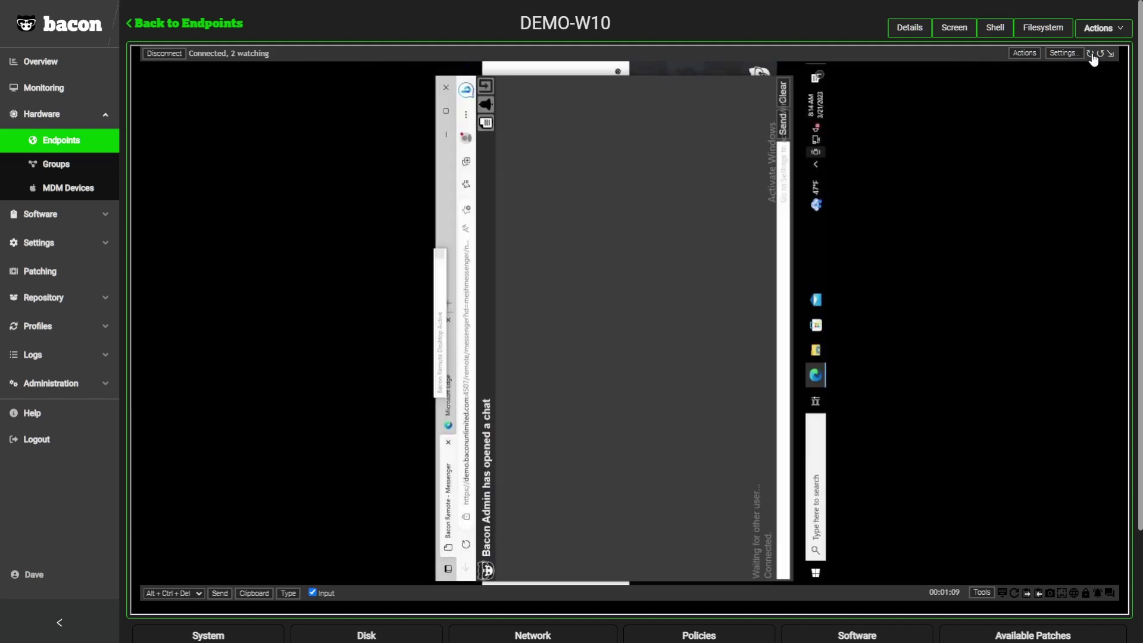
click(1091, 55)
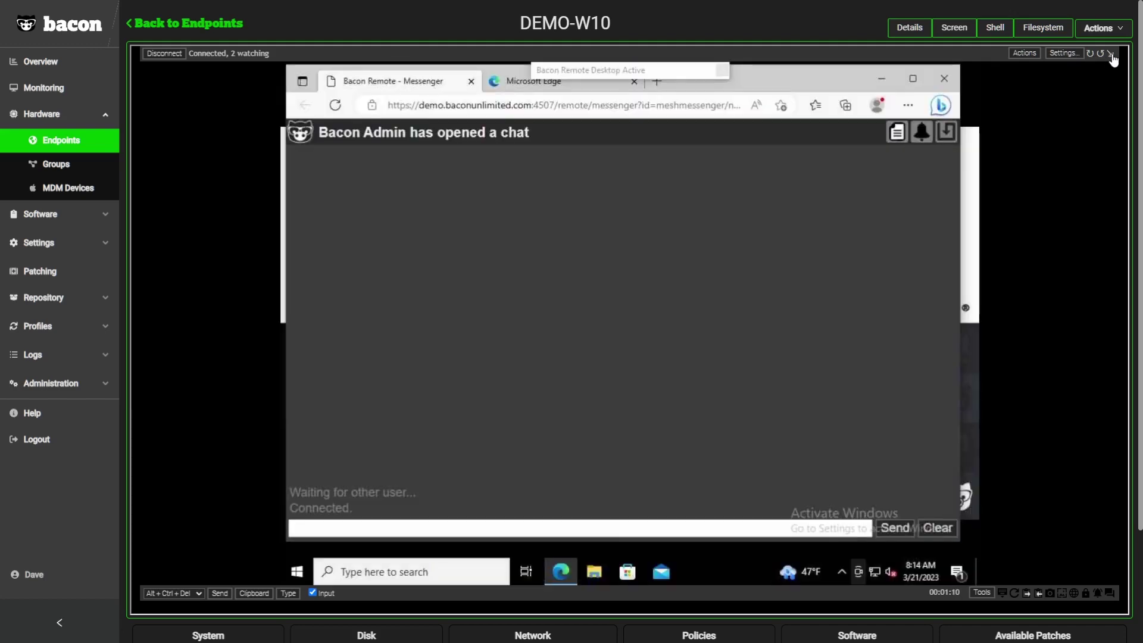
click(1111, 54)
click(1110, 54)
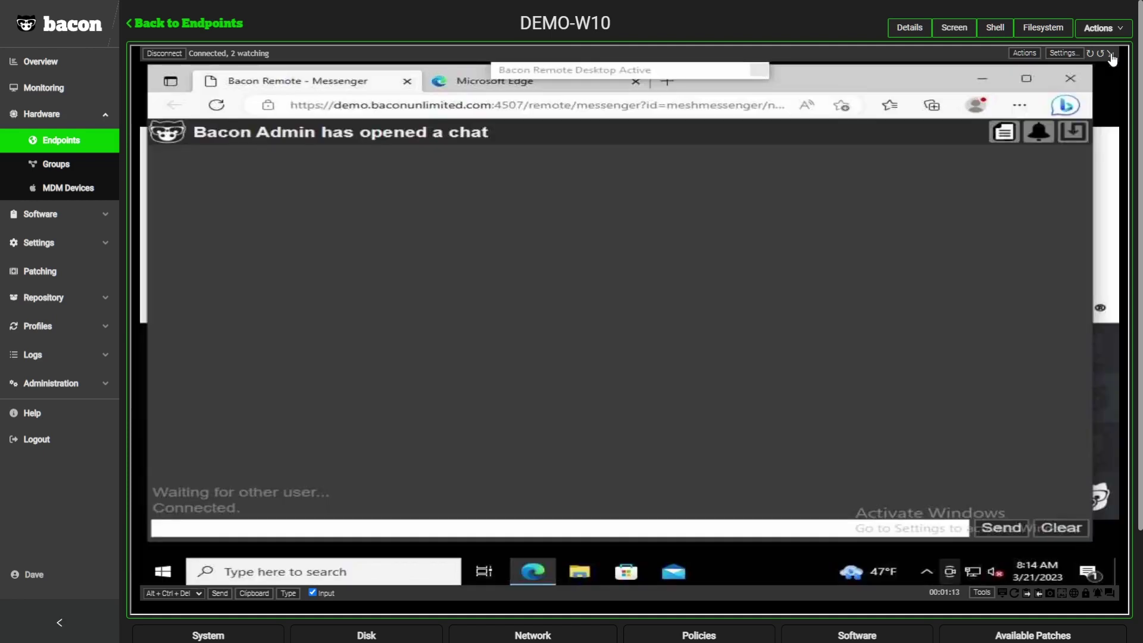
click(1111, 54)
click(1062, 53)
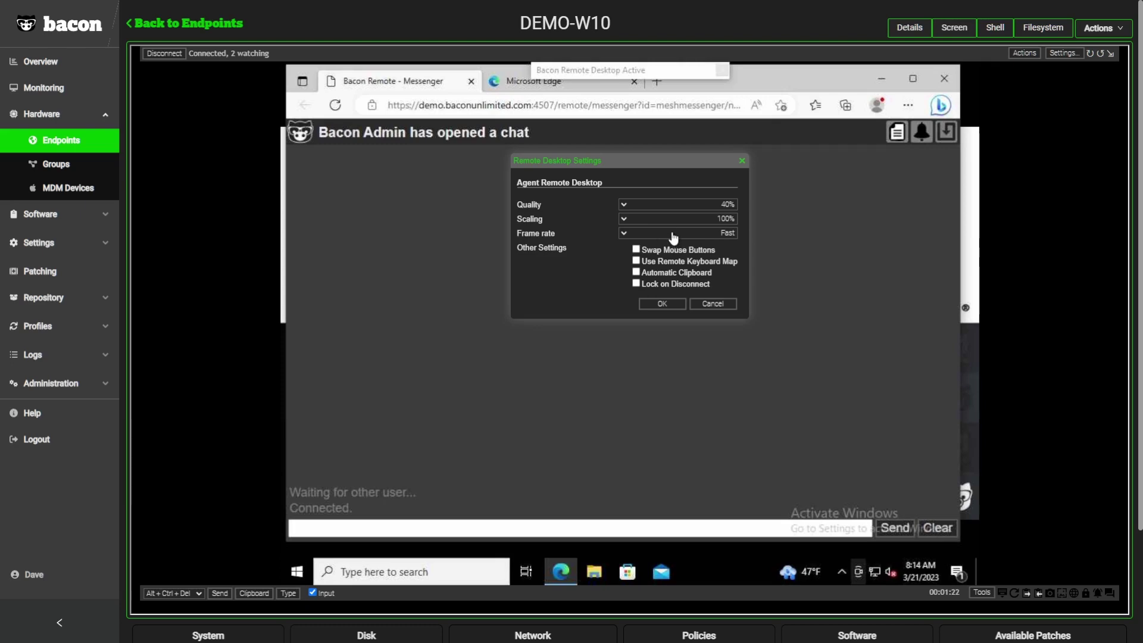
click(712, 305)
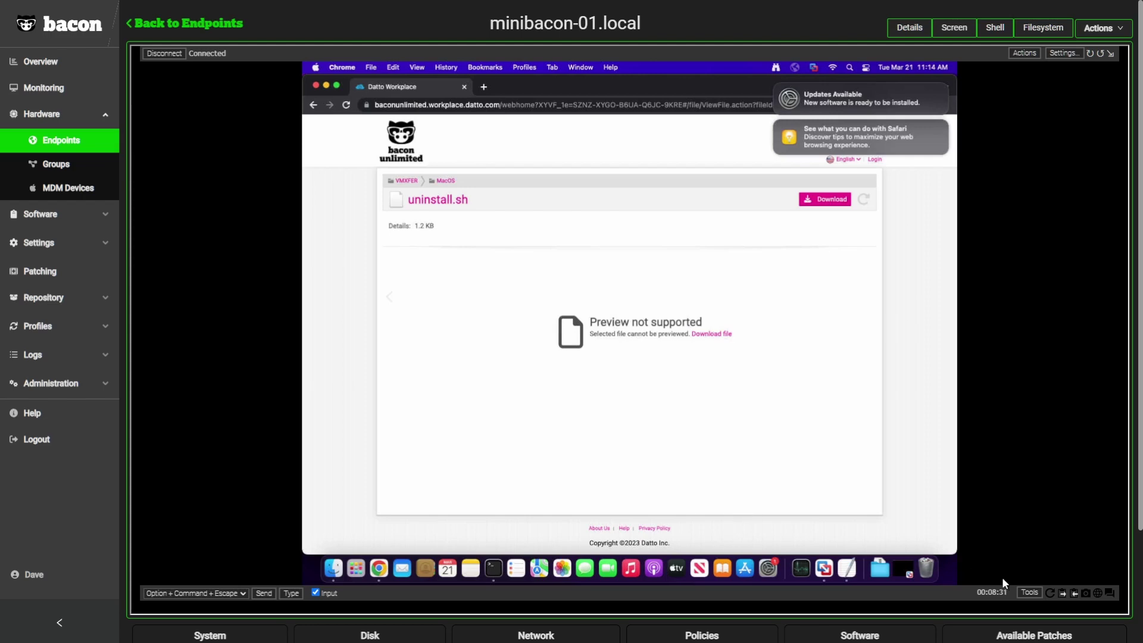
Step: Show and then hide the Mac's running processes panel under Tools
click(1029, 593)
click(1029, 594)
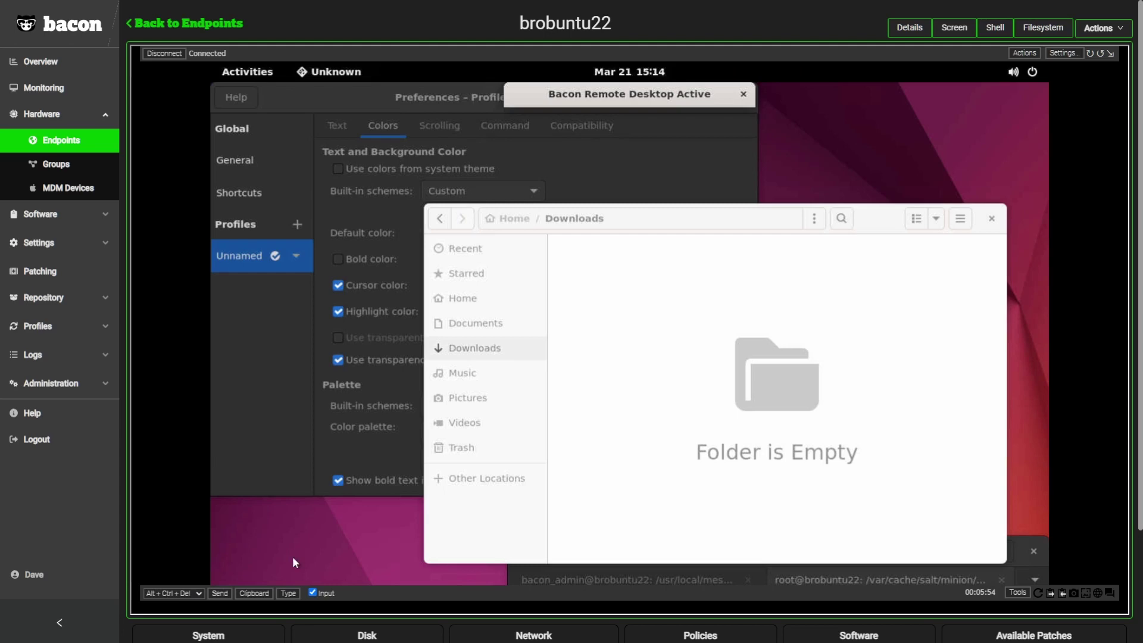
Step: Show the remote machine's running process list from Tools
click(1027, 595)
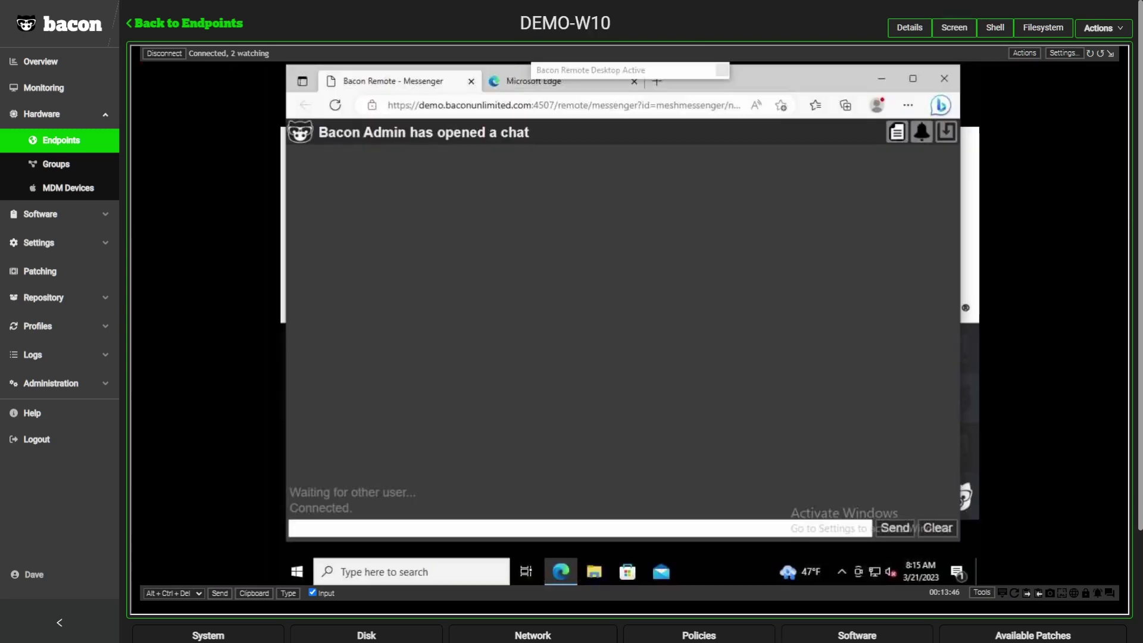
Step: Open a remote shell on DEMO-W10 and start powershell.exe
click(995, 31)
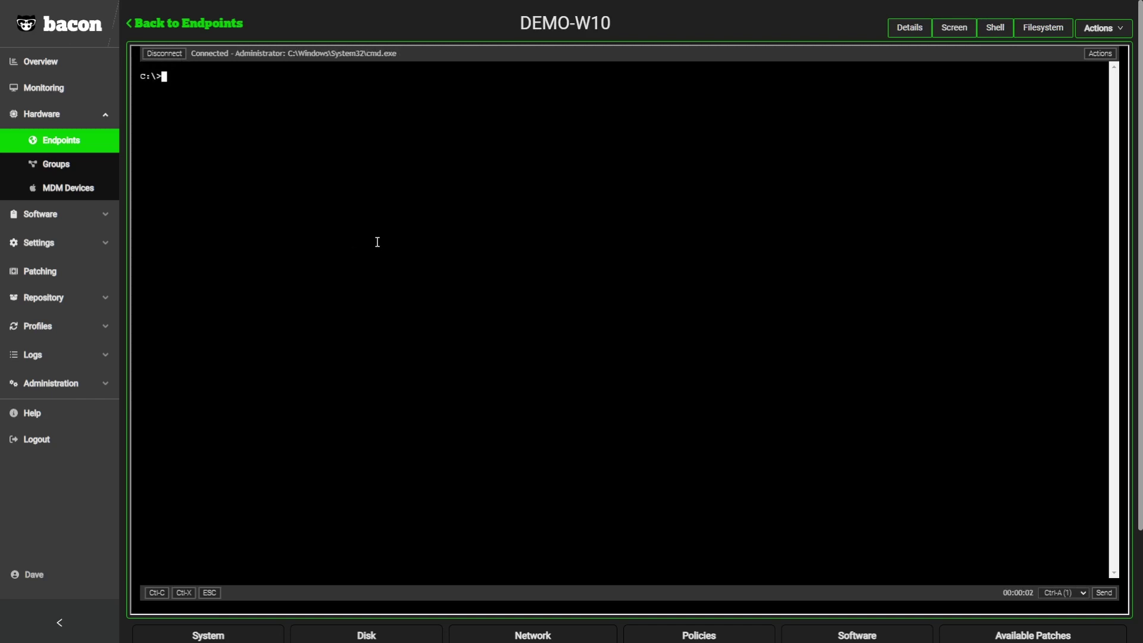
text(powershell.exe)
key(Return)
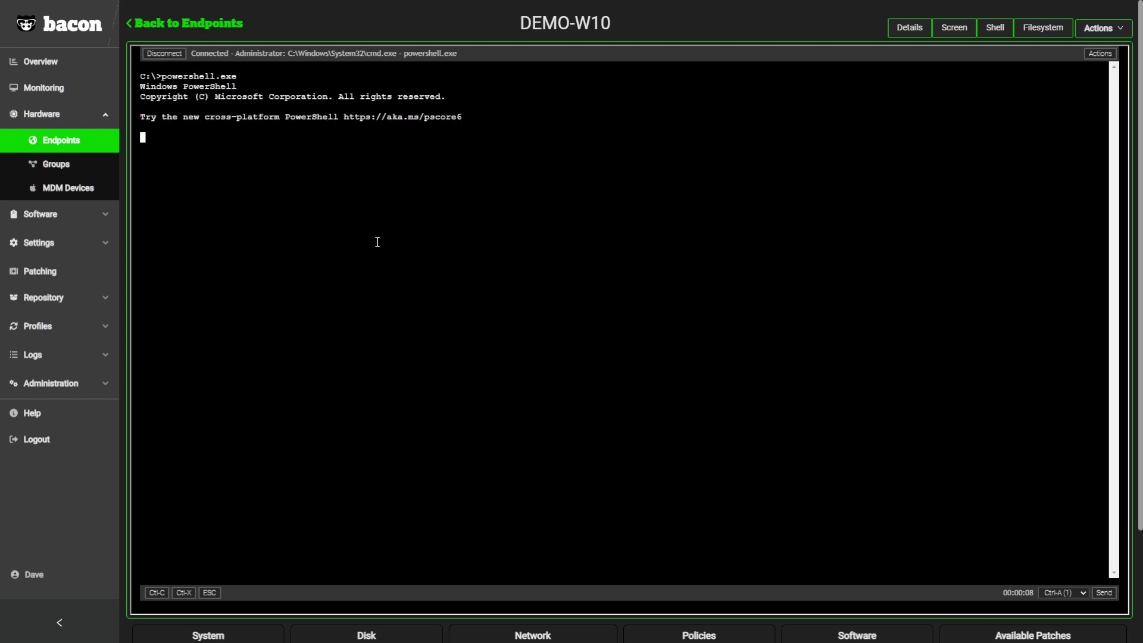
Step: Store Get-Date in $date and print it: Tuesday, March 21, 2023 8:15:23 AM
text($date = Get-Date)
key(Return)
text($date)
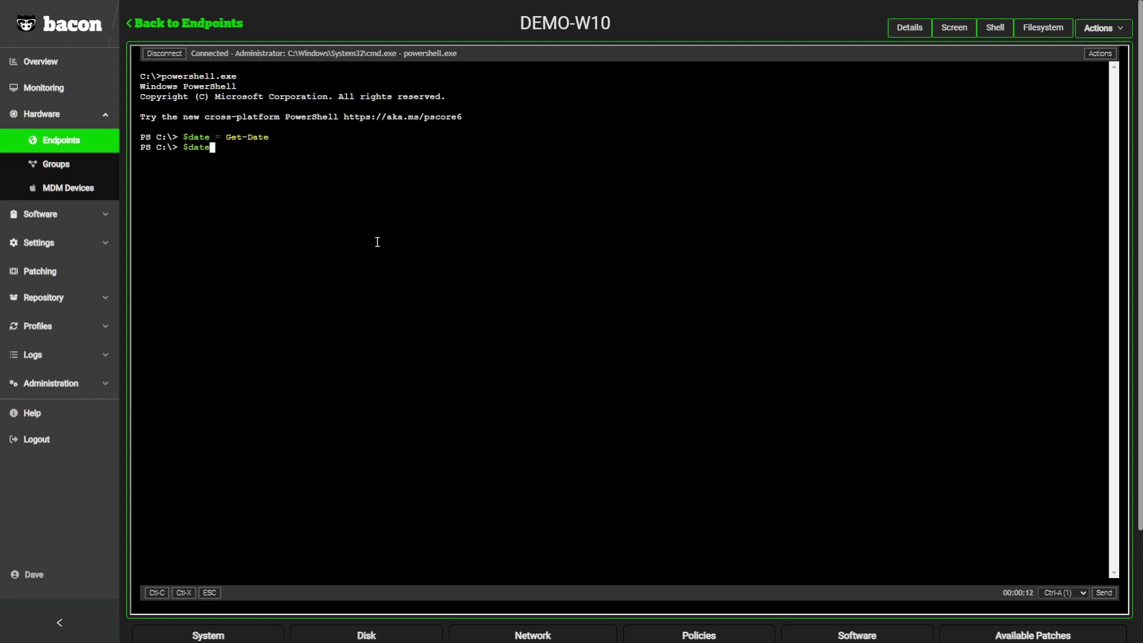
key(Return)
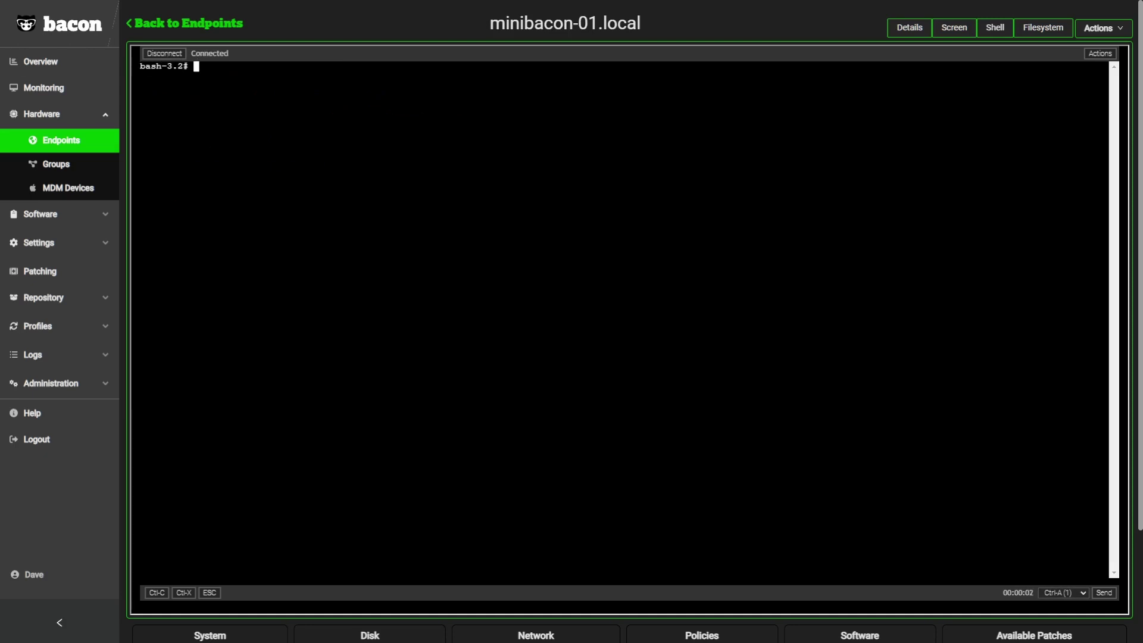
Step: Run softwareupdate -l on minibacon-01.local, which lists the Safari 16.4 update
text(softwareupdate -l)
key(Return)
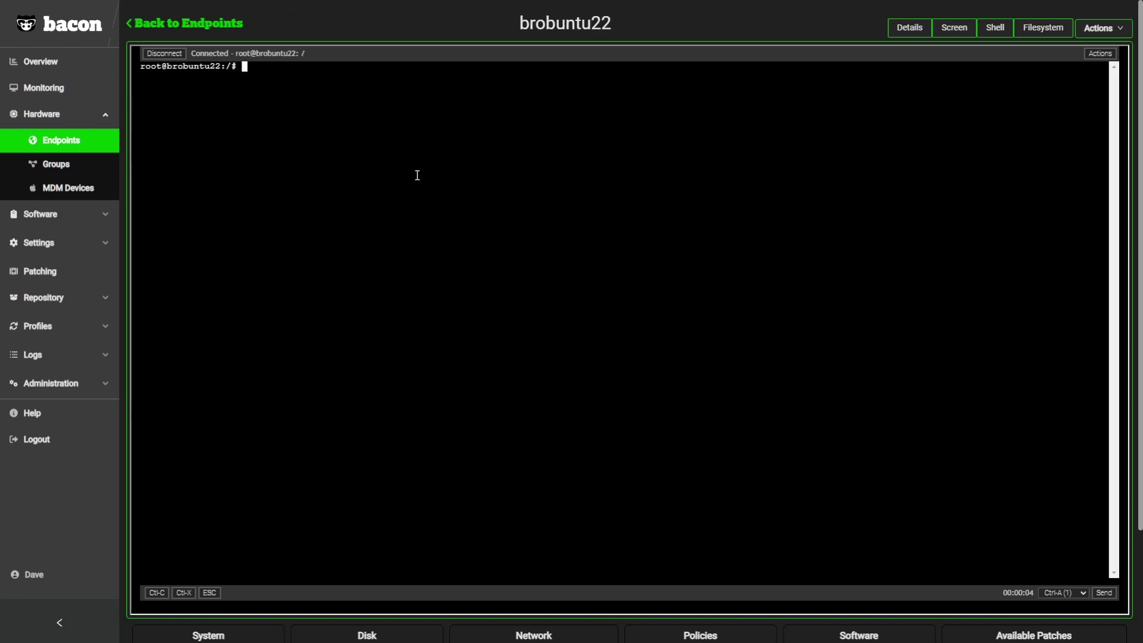
Step: Run htop in brobuntu22's shell to watch its live processes
text(htop)
key(Return)
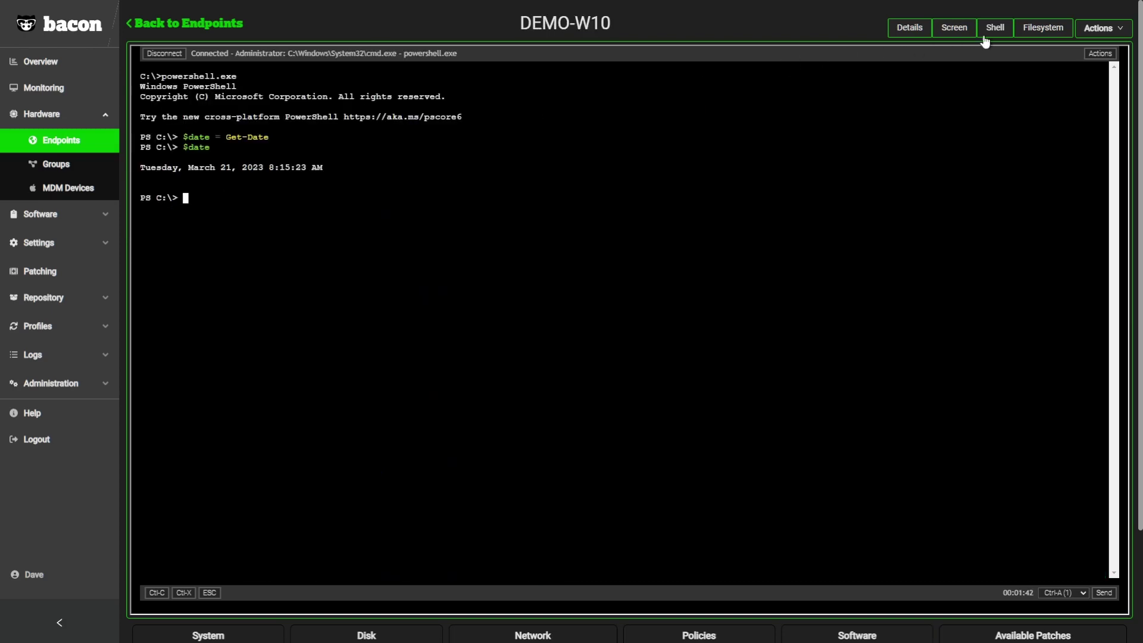
Step: Download Firefox_install.log from DEMO-W10's C:\temp folder to the local computer
click(1031, 31)
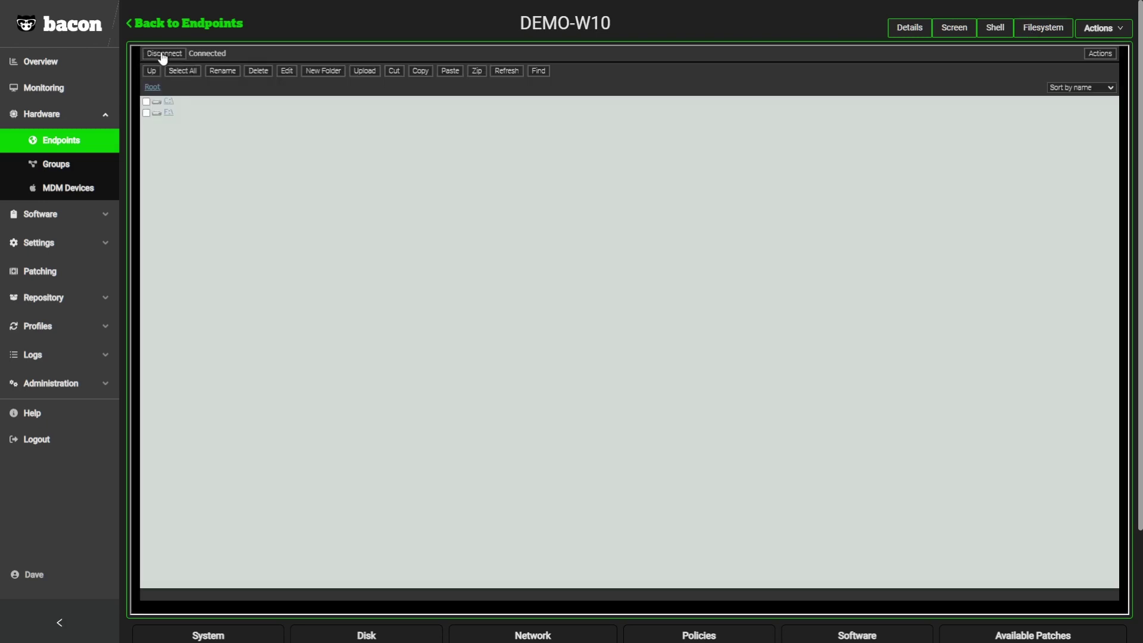
click(173, 107)
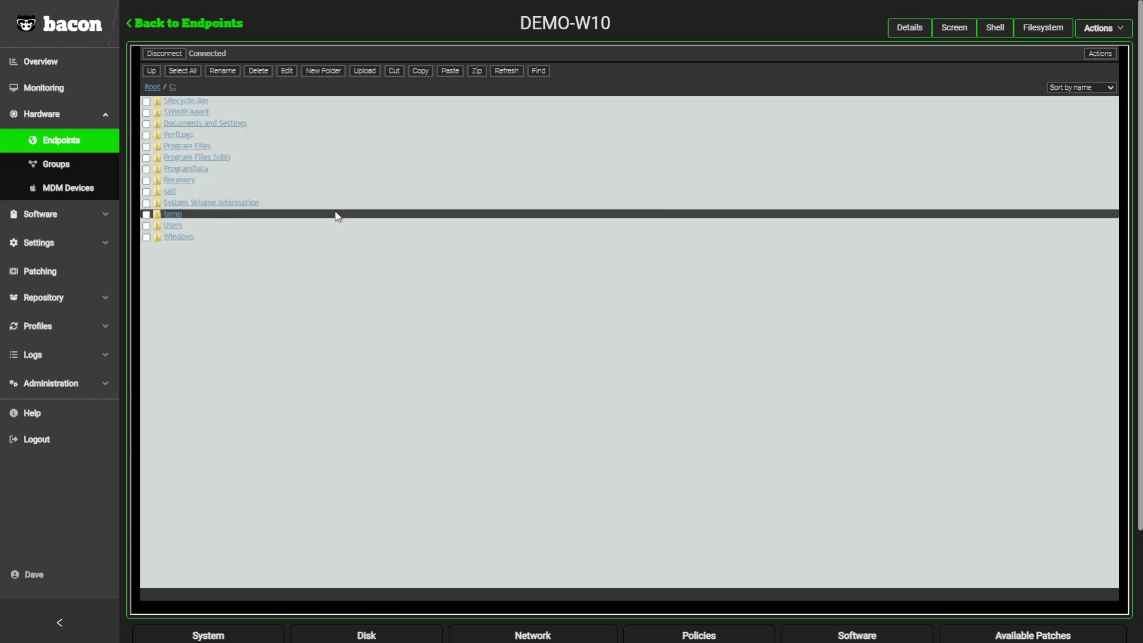
click(172, 214)
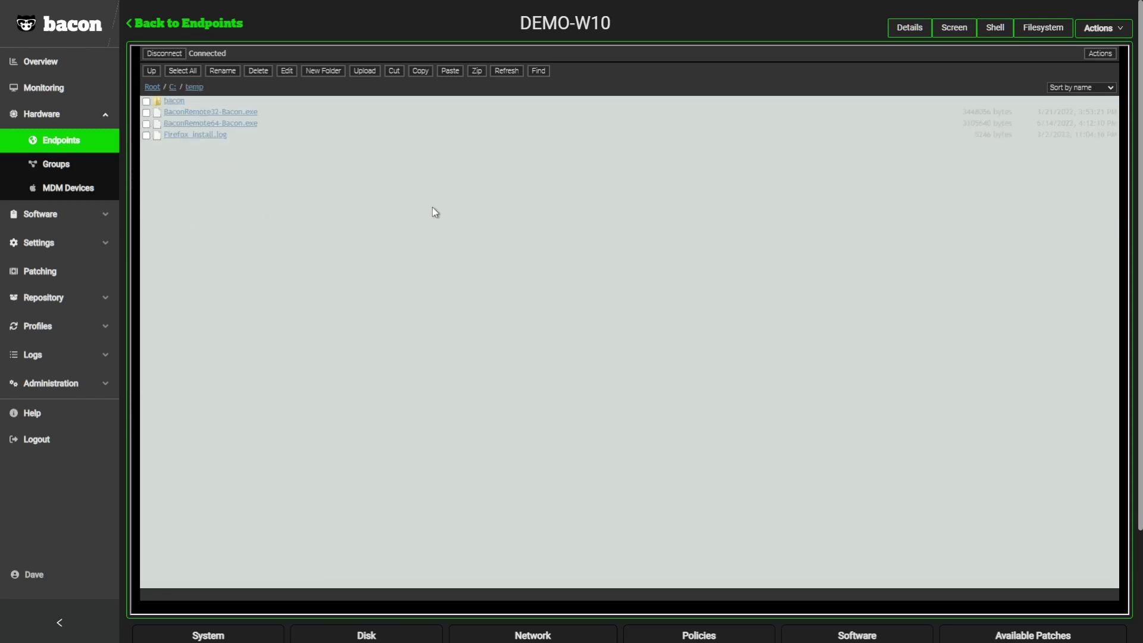
click(215, 142)
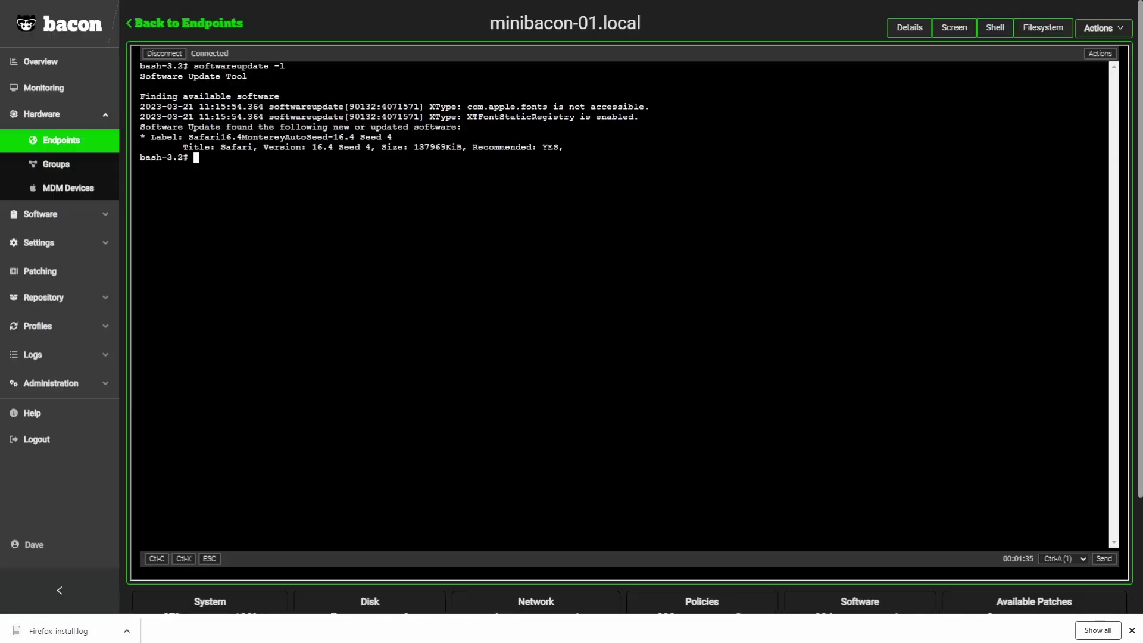
Step: Connect to minibacon-01.local's filesystem and browse its /tmp folder of dmg folders
click(1040, 29)
click(172, 55)
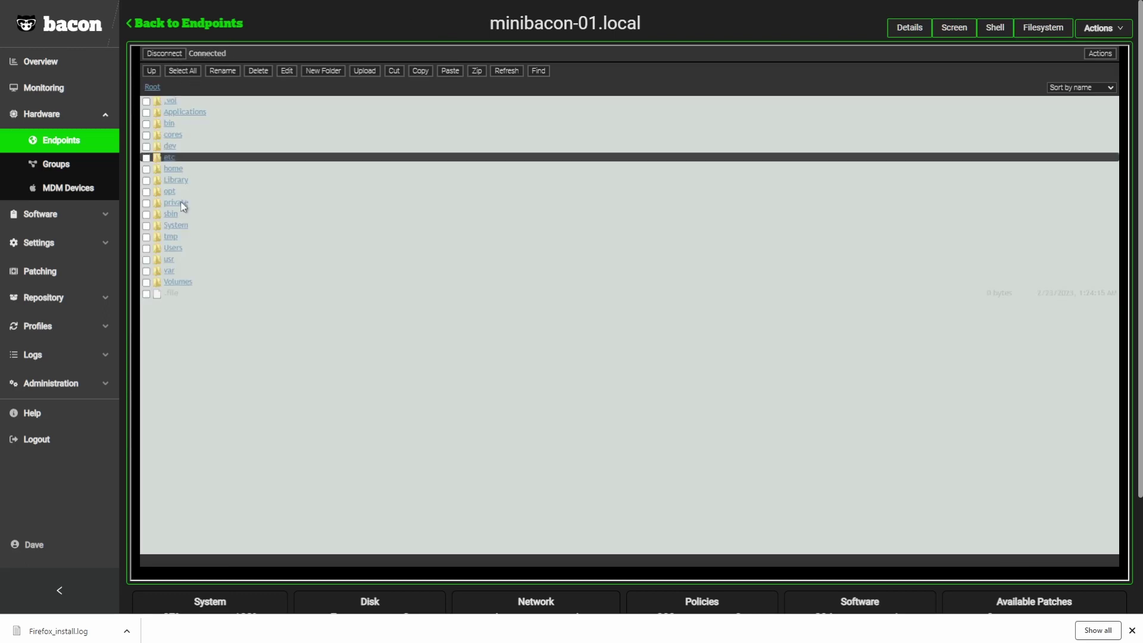
click(171, 237)
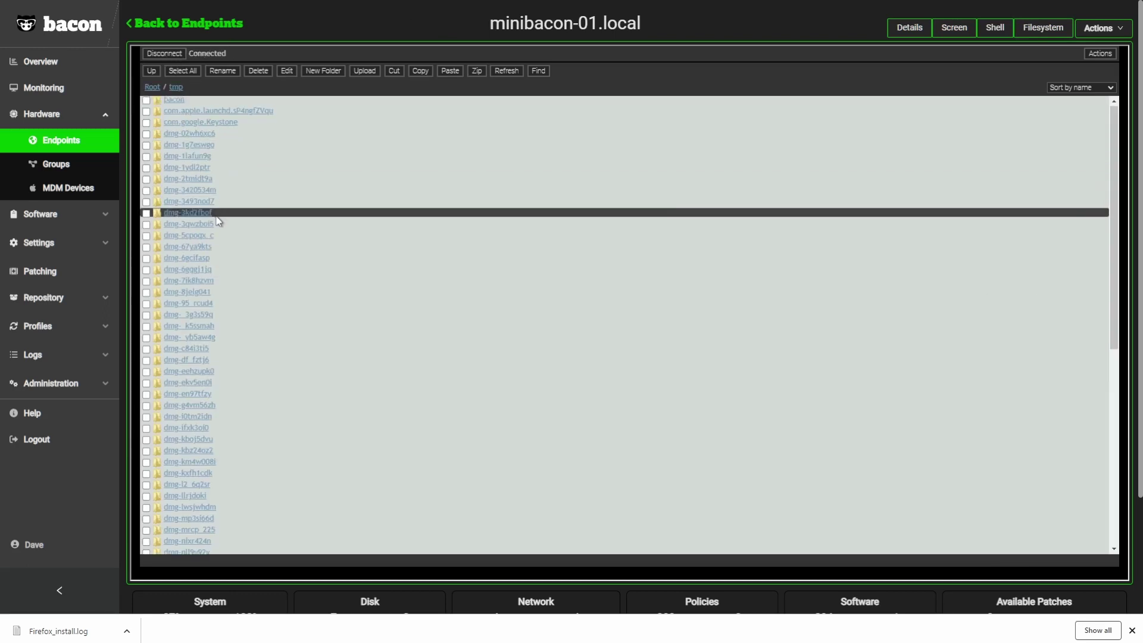
scroll(217, 221, down, 5)
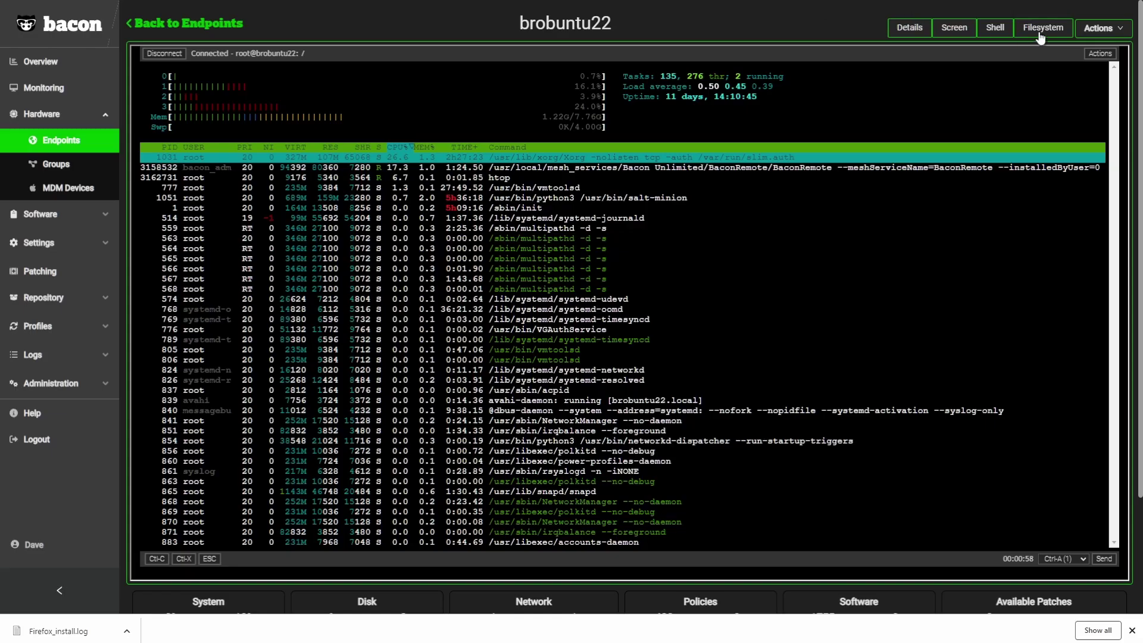
Step: Connect to brobuntu22's filesystem and open /tmp, which holds systemd-private folders
click(1040, 36)
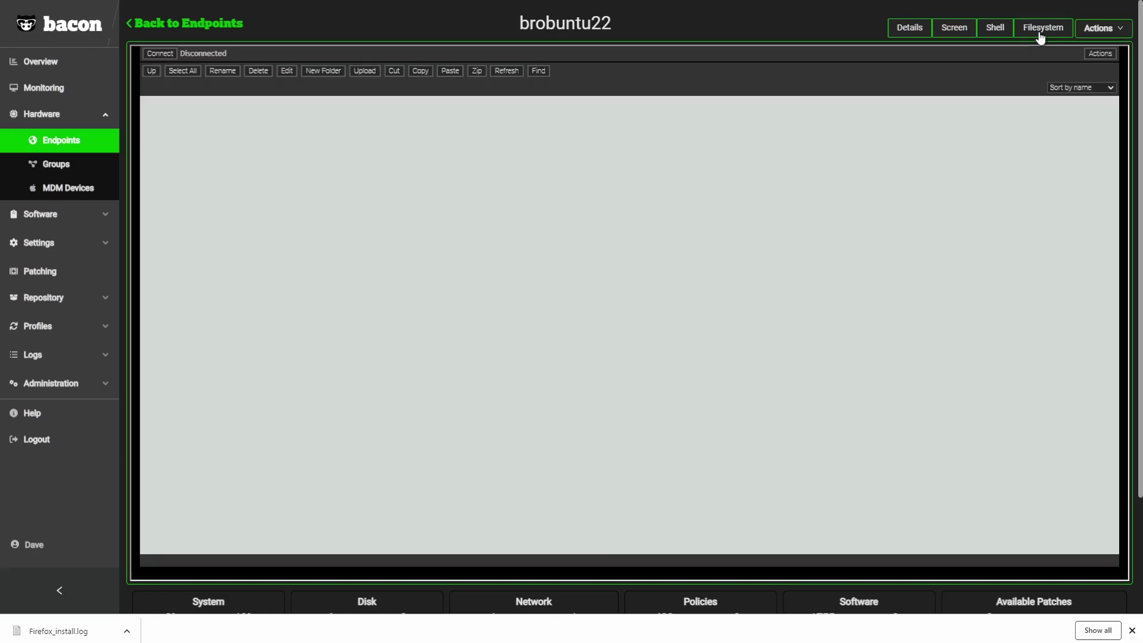
click(160, 54)
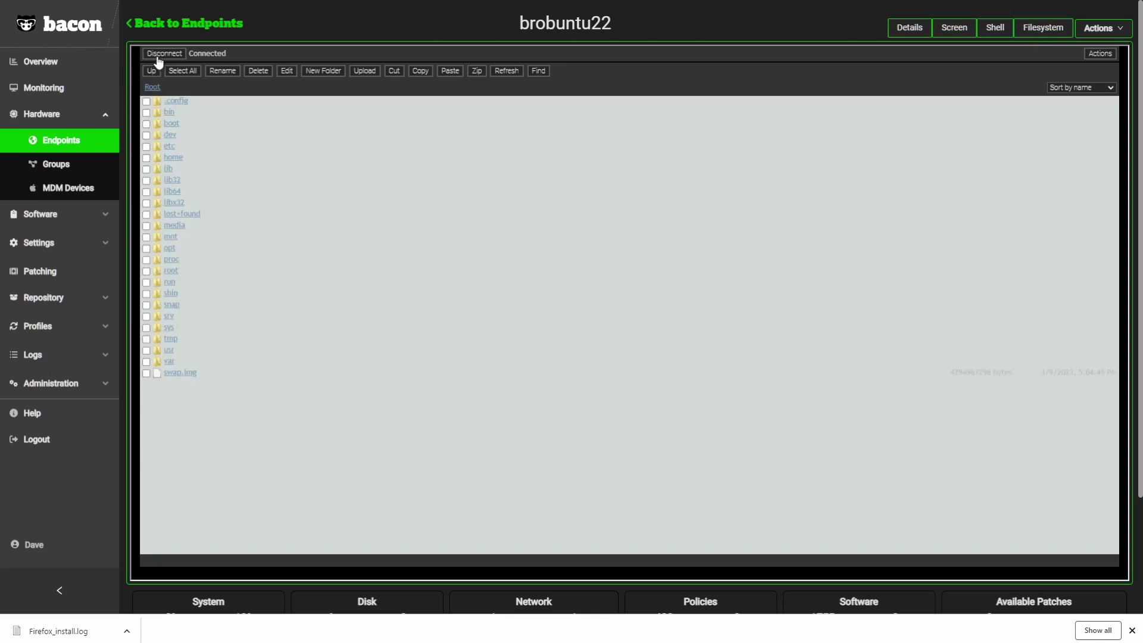
click(170, 343)
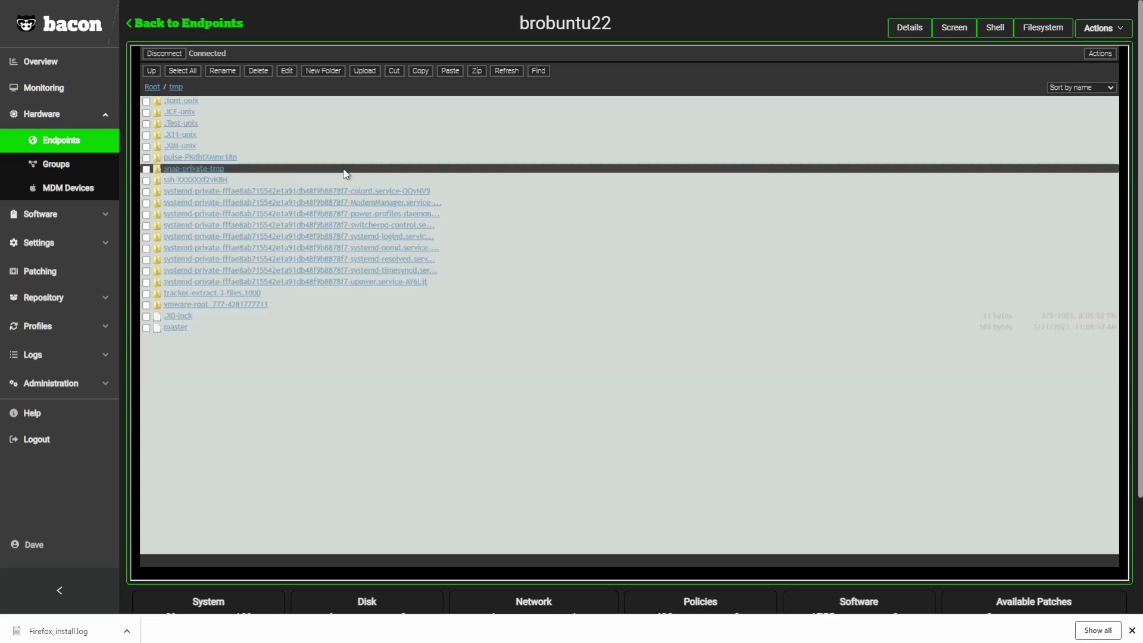